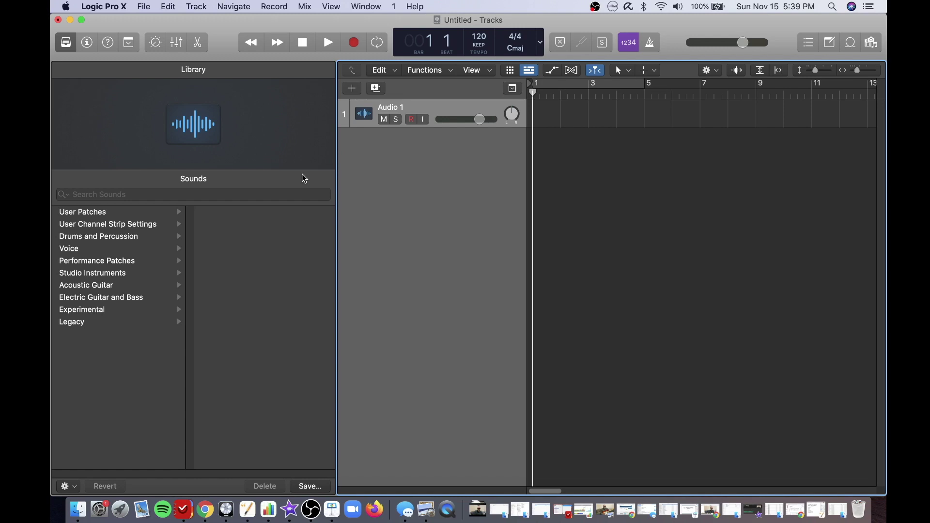
Open Logic's Track menu from the menu bar.
{"action": "left_click", "coordinate": [197, 5]}
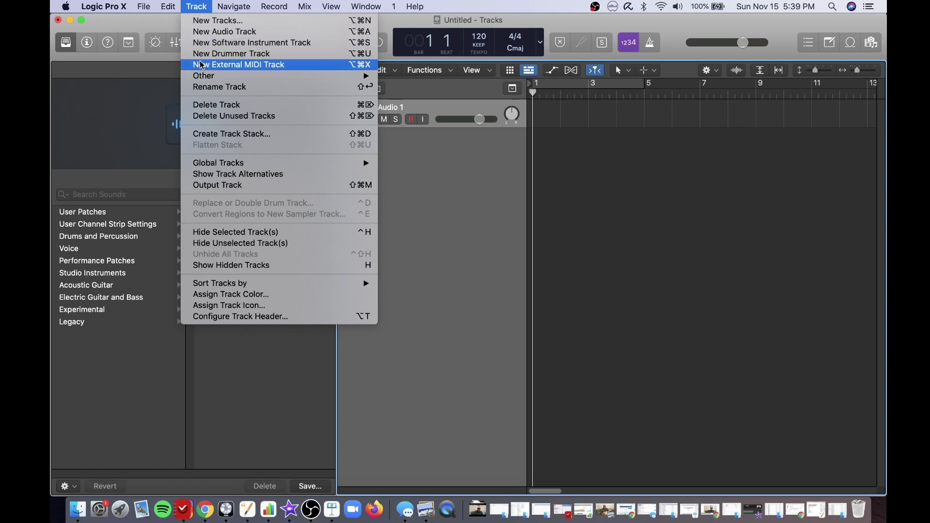
Add a new Software Instrument track to the project.
{"action": "left_click", "coordinate": [146, 95]}
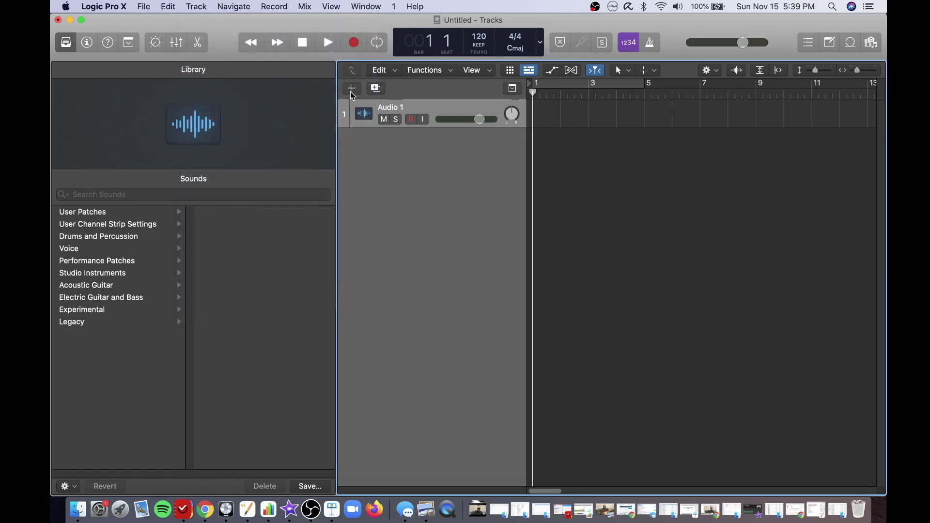
{"action": "left_click", "coordinate": [352, 89]}
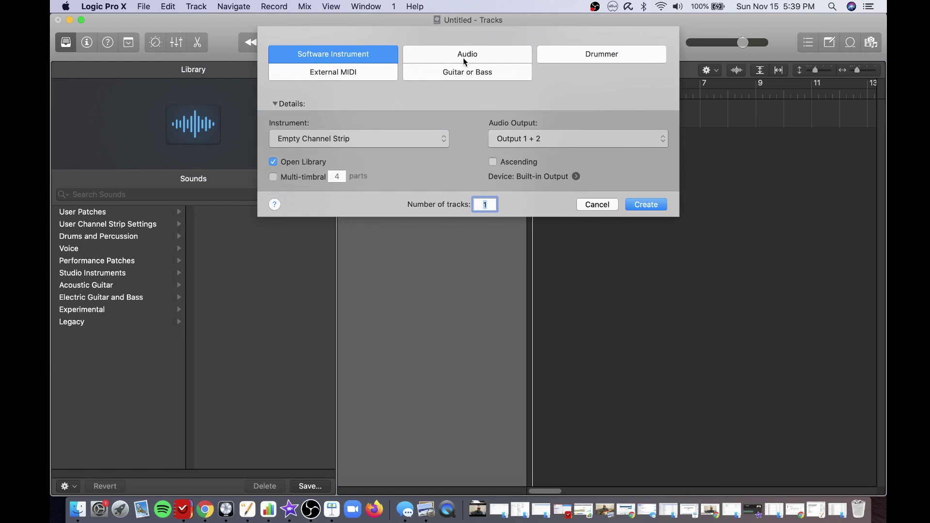
{"action": "left_click", "coordinate": [650, 209]}
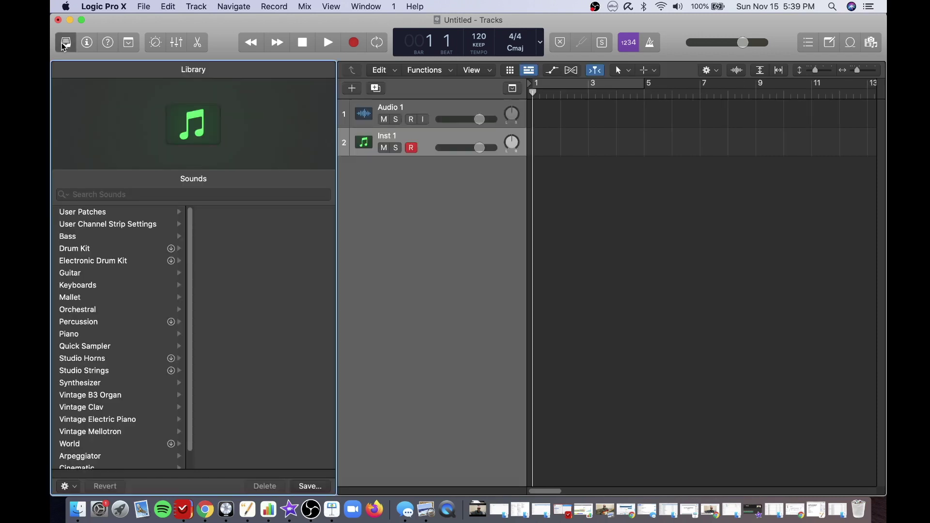
Load the Heavy kit from the Library's Drum Kit category onto the new track.
{"action": "left_click", "coordinate": [65, 46]}
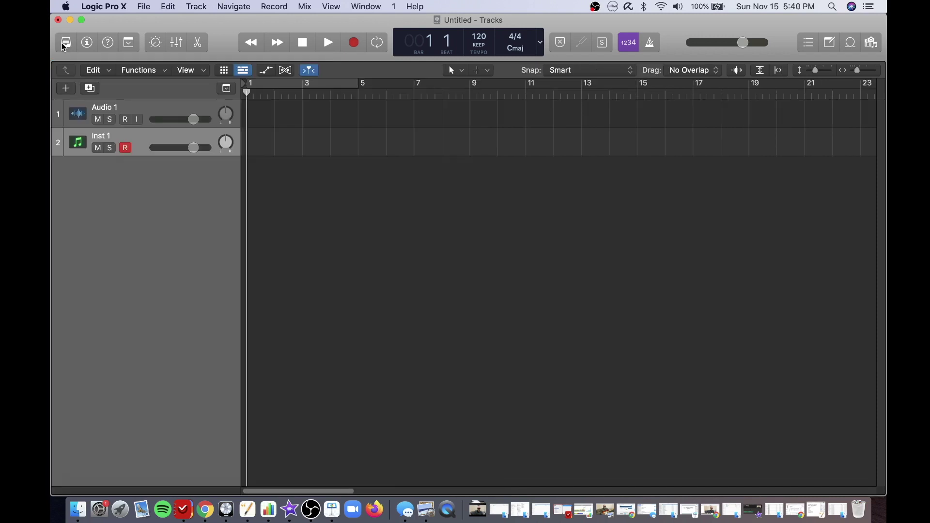
{"action": "left_click", "coordinate": [65, 46]}
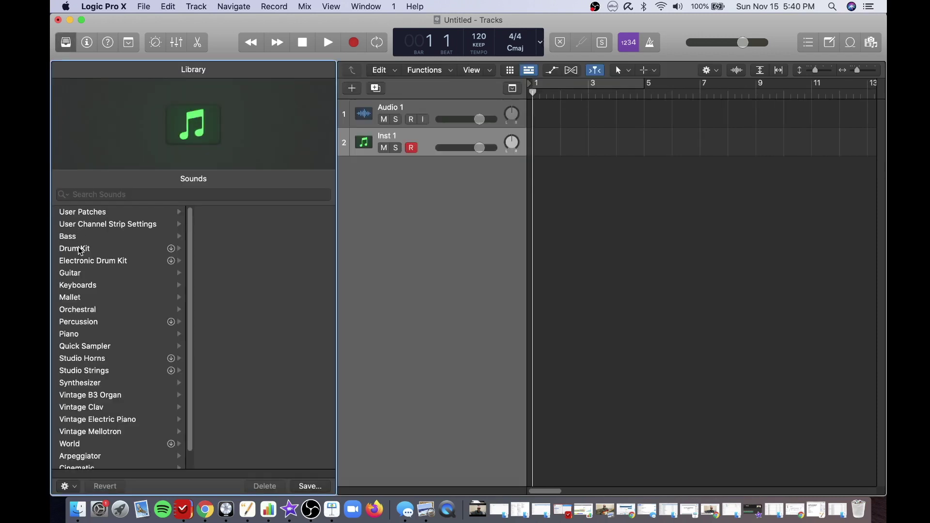
{"action": "left_click", "coordinate": [82, 253]}
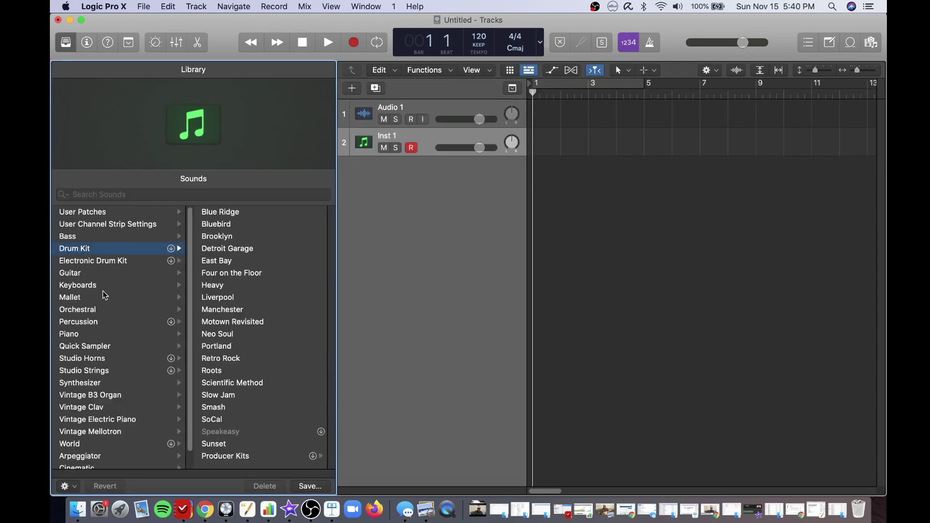
{"action": "left_click", "coordinate": [233, 290]}
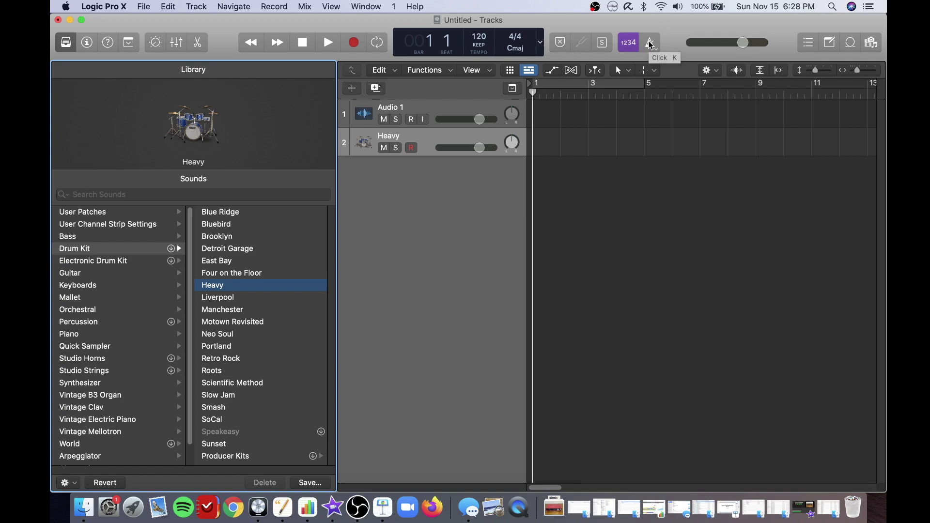
Turn on the metronome click and open Record > Metronome Settings.
{"action": "left_click", "coordinate": [650, 43]}
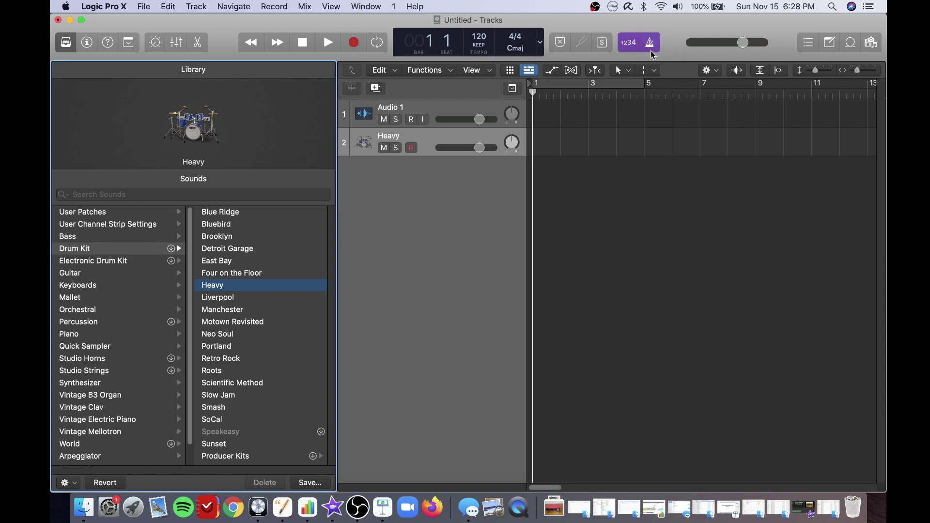
{"action": "right_click", "coordinate": [657, 48]}
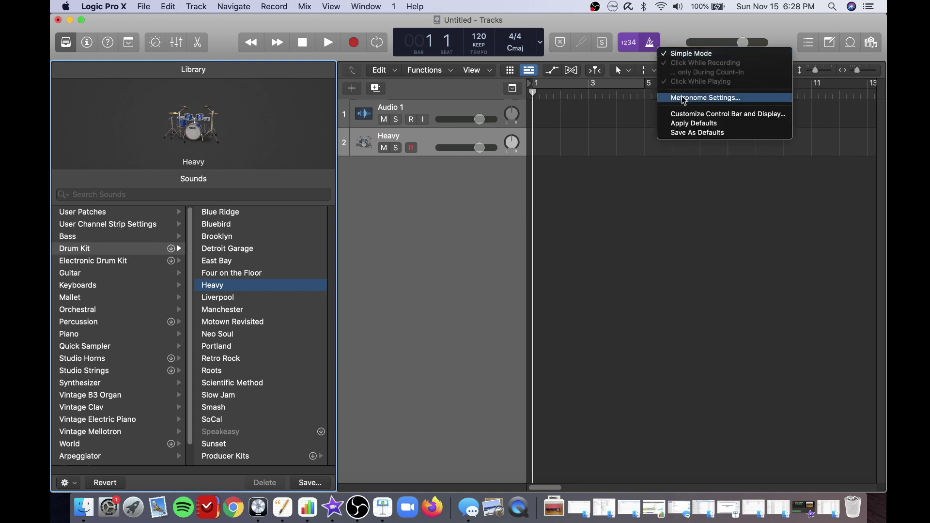
{"action": "left_click", "coordinate": [342, 23]}
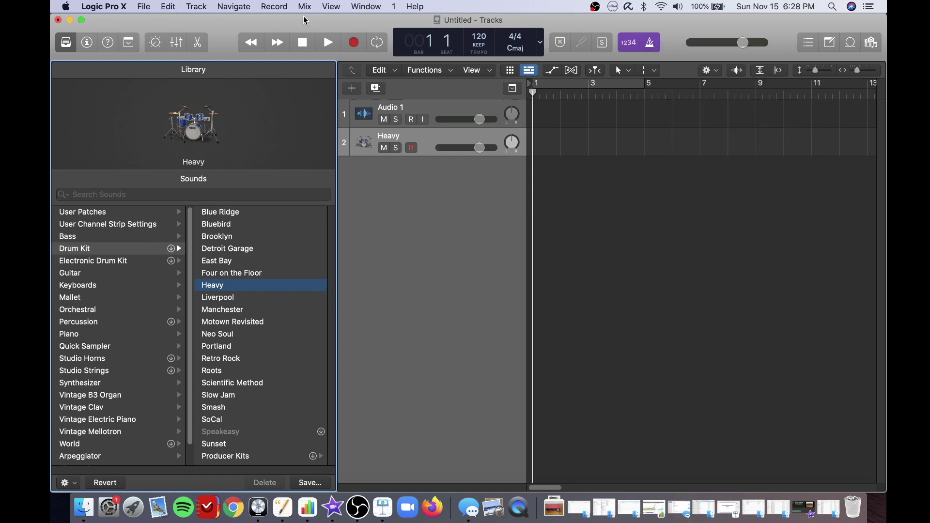
{"action": "left_click", "coordinate": [270, 7]}
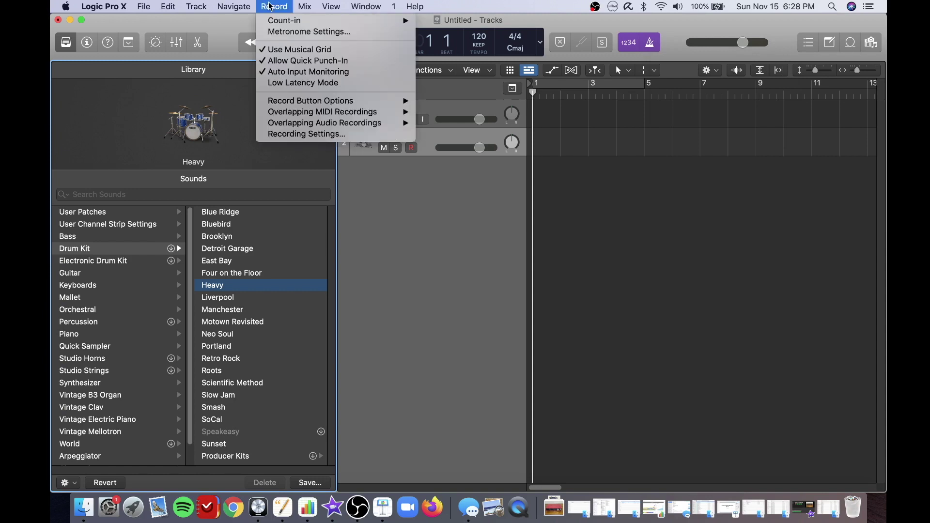
{"action": "left_click", "coordinate": [298, 32]}
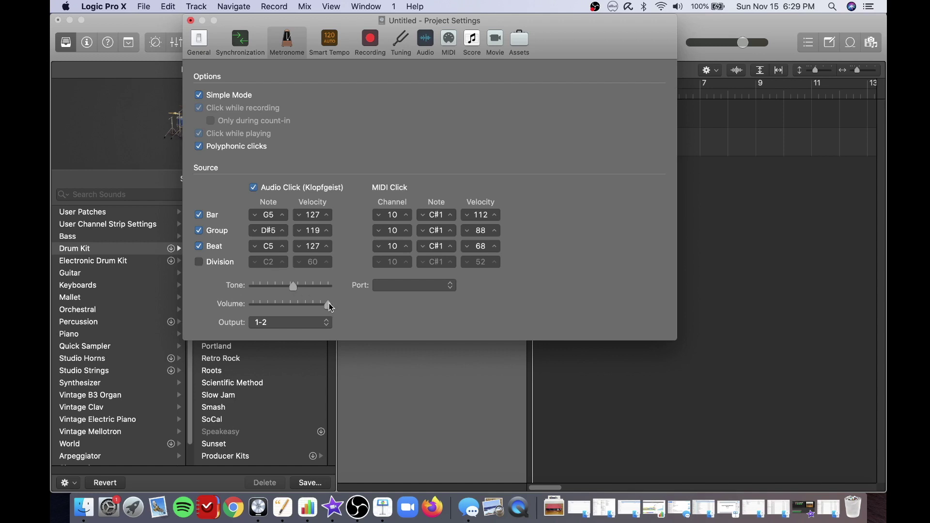
Lower the Volume slider in the Metronome settings slightly.
{"action": "mouse_move", "coordinate": [328, 305]}
{"action": "left_mouse_down"}
{"action": "mouse_move", "coordinate": [278, 307]}
{"action": "mouse_move", "coordinate": [327, 306]}
{"action": "left_mouse_up"}
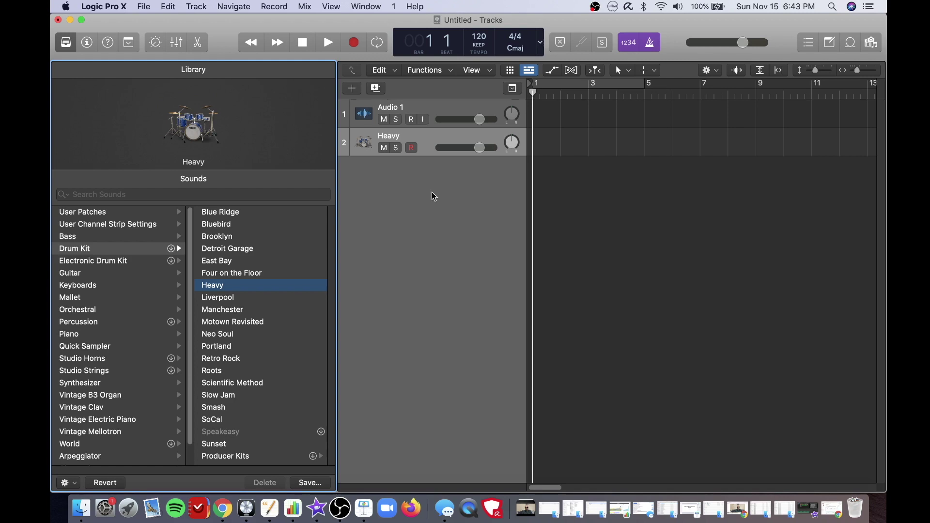
Show the Heavy track's Inspector and browse the Audio FX slot's plug-in menu.
{"action": "left_click", "coordinate": [86, 44]}
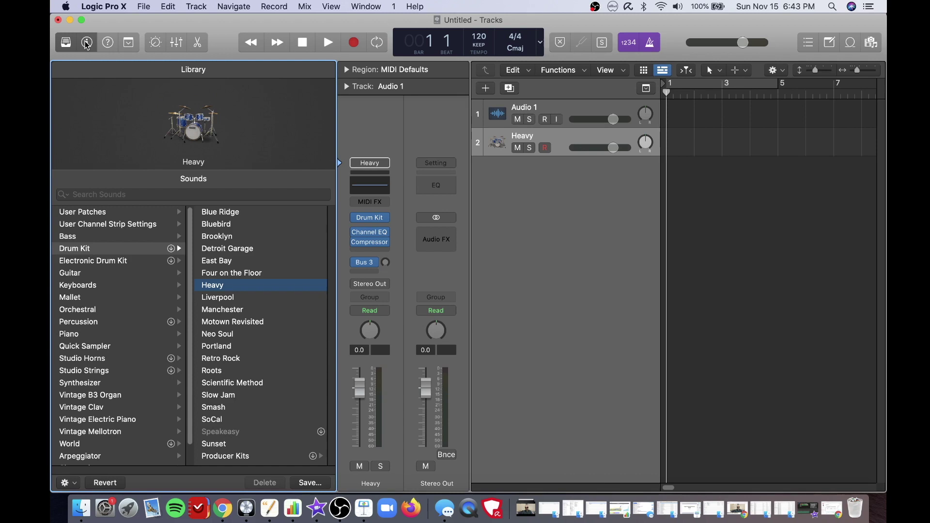
{"action": "mouse_move", "coordinate": [372, 238]}
{"action": "left_click", "coordinate": [372, 252]}
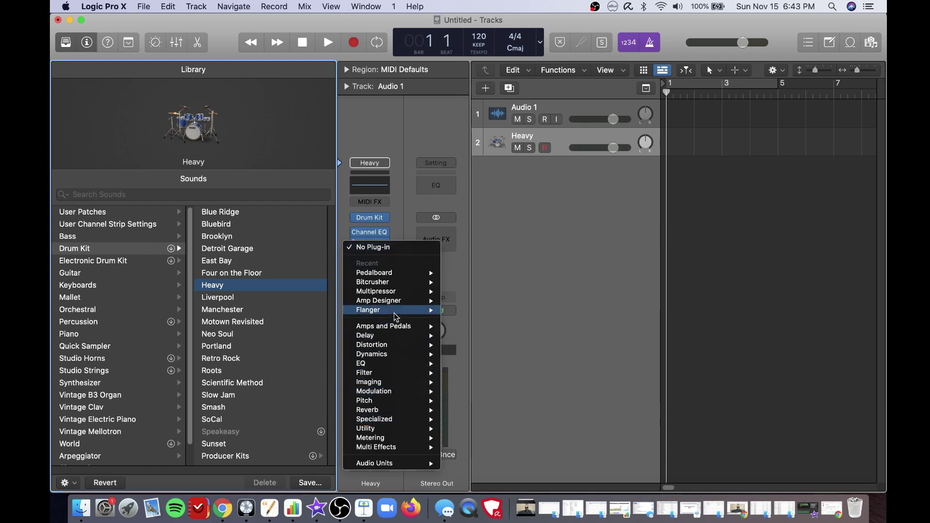
{"action": "mouse_move", "coordinate": [405, 420]}
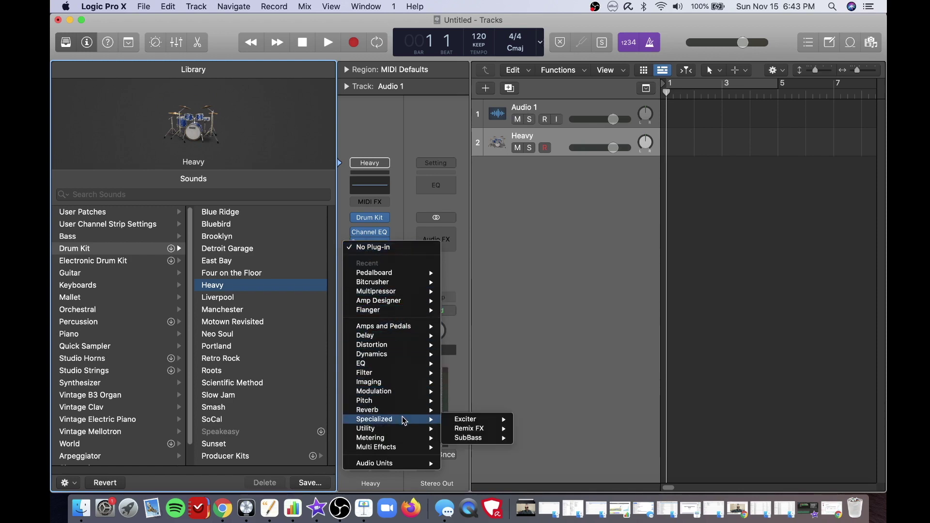
{"action": "mouse_move", "coordinate": [405, 354]}
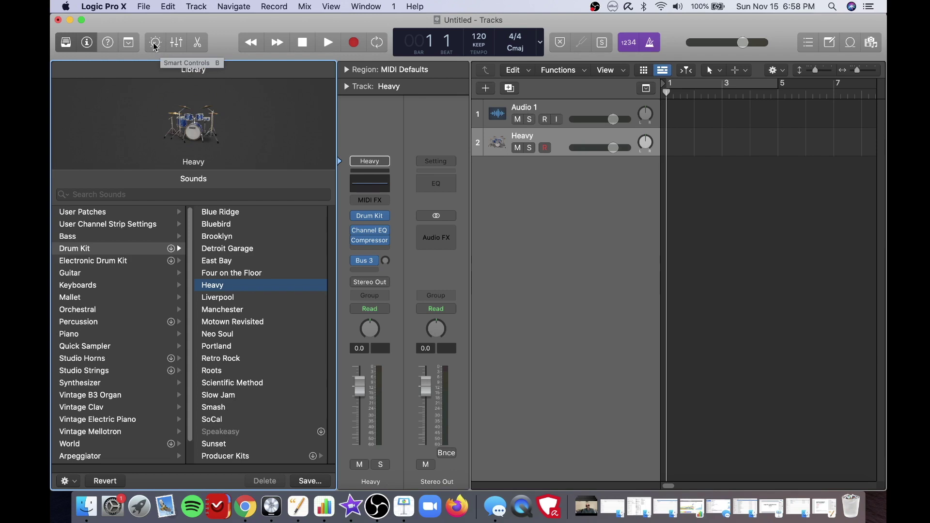
Show Heavy's Smart Controls without the Inspector, boost kick to +4 dB, toggle it, set Compression 0%.
{"action": "left_click", "coordinate": [155, 45]}
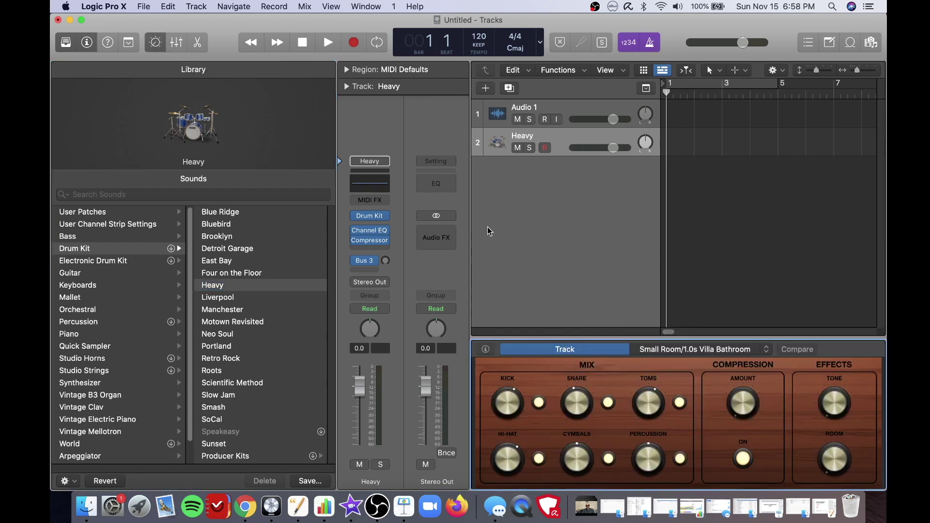
{"action": "key", "text": "i"}
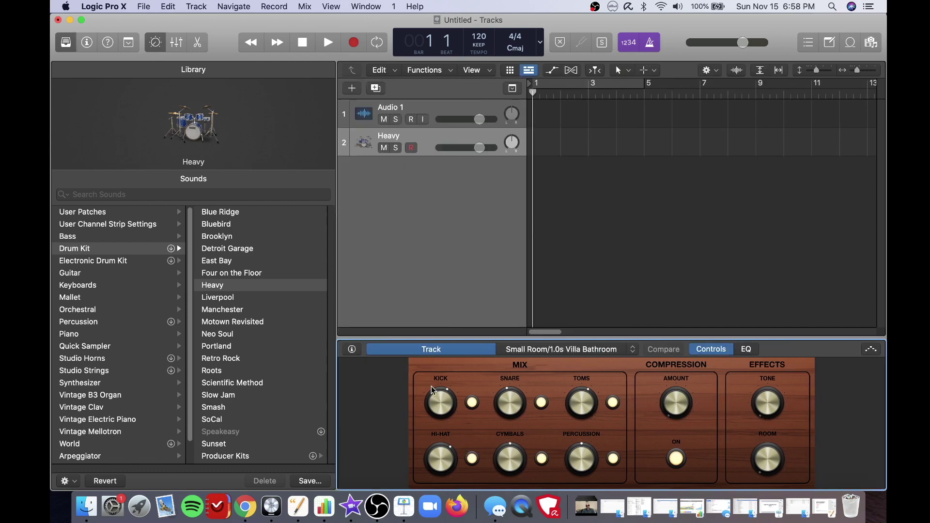
{"action": "left_click_drag", "start_coordinate": [436, 406], "coordinate": [435, 409]}
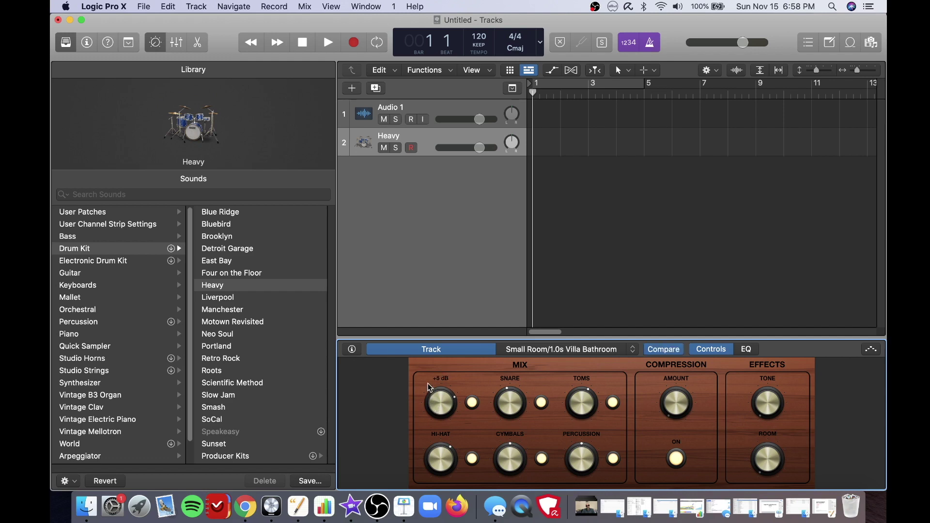
{"action": "left_click", "coordinate": [474, 405]}
{"action": "left_click_drag", "start_coordinate": [676, 418], "coordinate": [663, 397]}
{"action": "left_click_drag", "start_coordinate": [685, 403], "coordinate": [683, 422]}
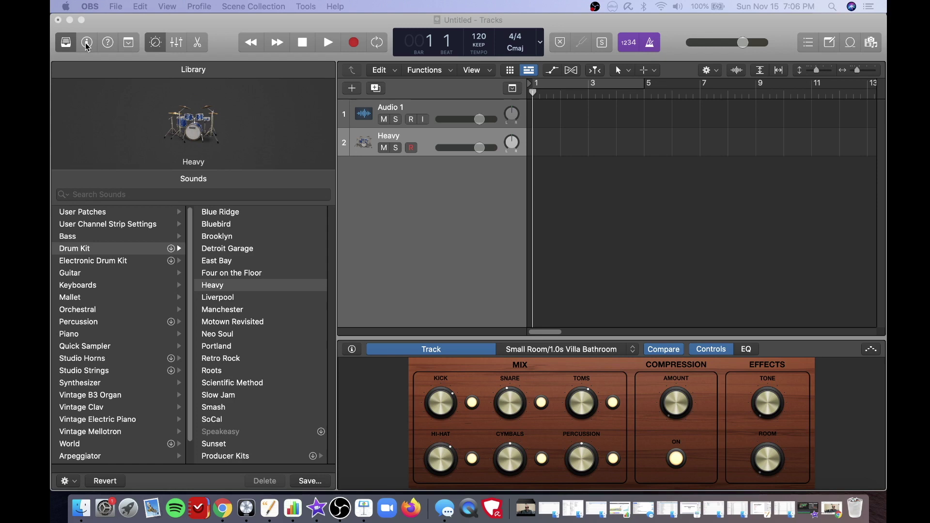
Open the Heavy kit's Drum Kit Designer window and enlarge it.
{"action": "left_click", "coordinate": [86, 43]}
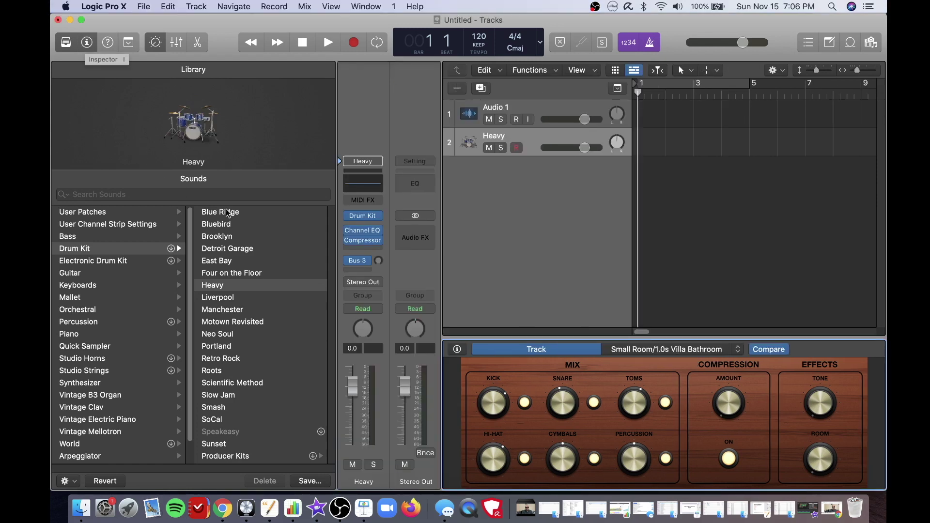
{"action": "mouse_move", "coordinate": [374, 219]}
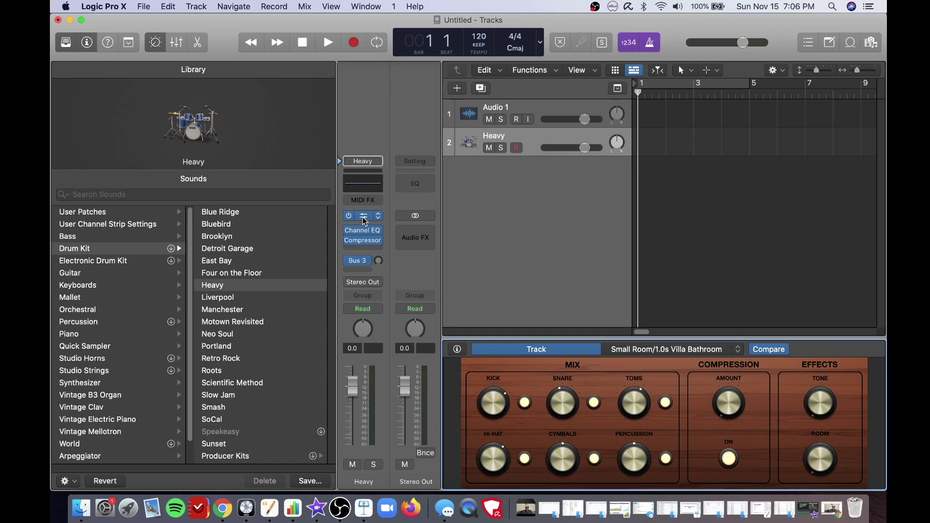
{"action": "left_click", "coordinate": [364, 218]}
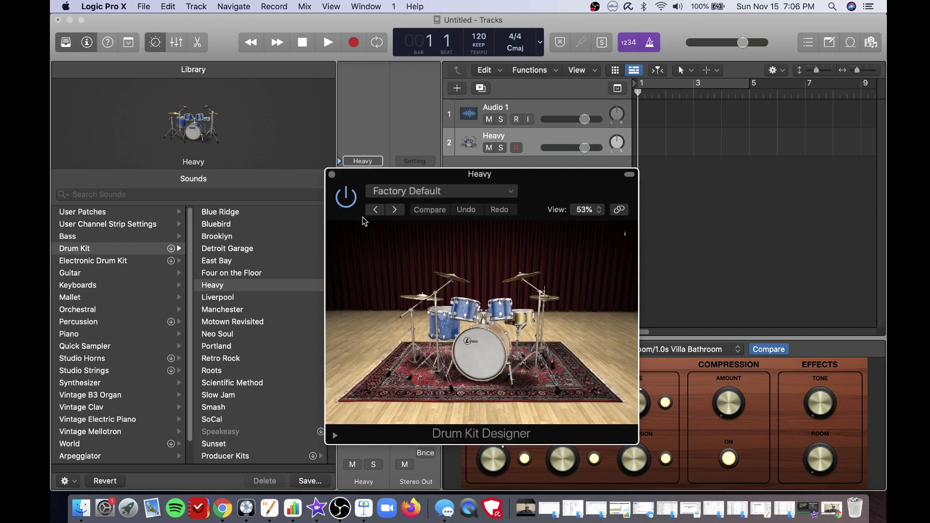
{"action": "left_click_drag", "start_coordinate": [503, 177], "coordinate": [290, 23]}
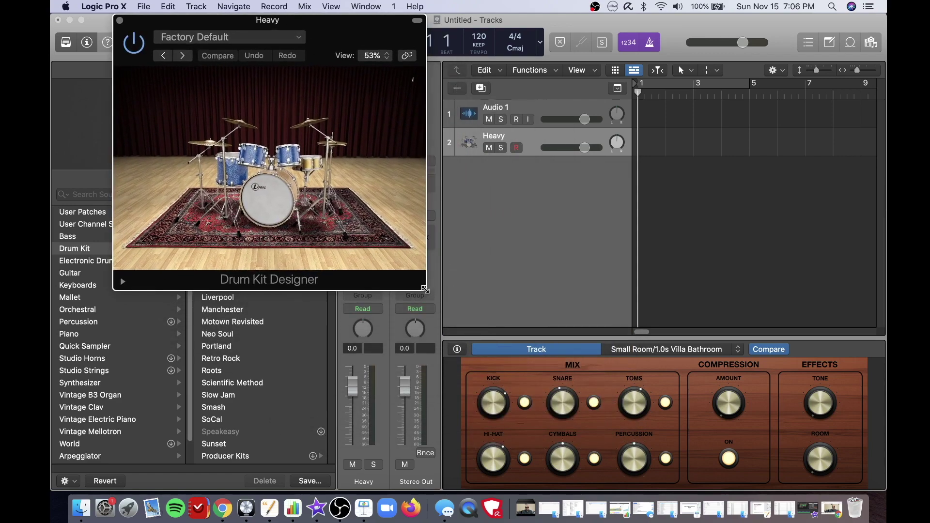
{"action": "left_click_drag", "start_coordinate": [425, 289], "coordinate": [761, 502]}
{"action": "key", "text": "super+w"}
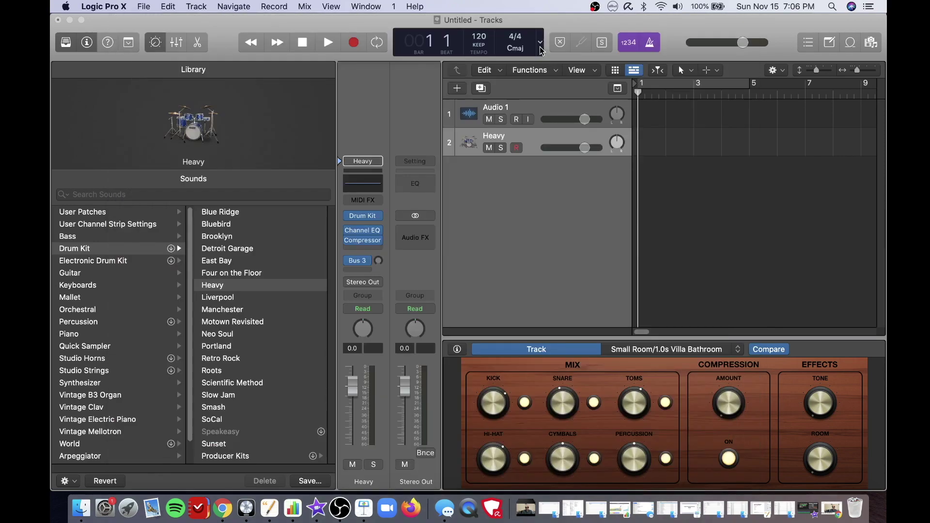
{"action": "key", "text": "v"}
Audition the kick, crash cymbal and rack tom in Drum Kit Designer.
{"action": "left_click", "coordinate": [425, 349]}
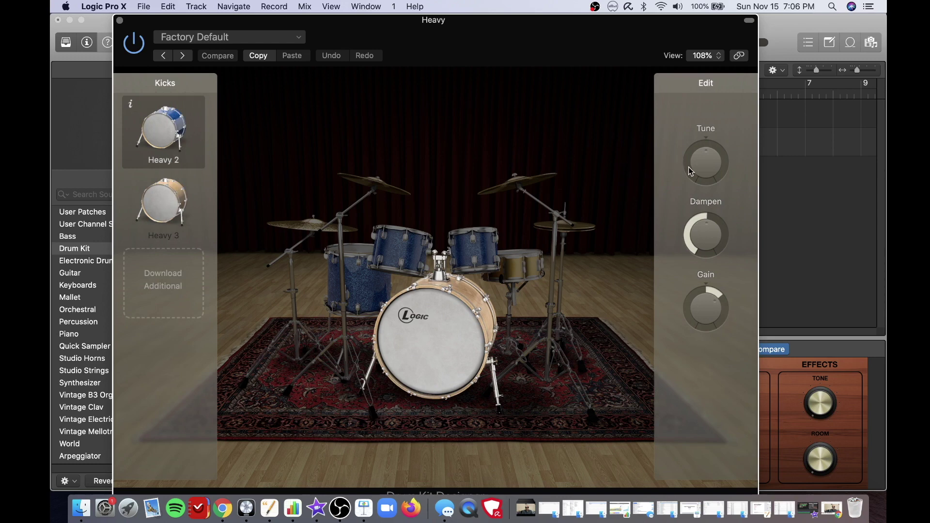
{"action": "mouse_move", "coordinate": [690, 171]}
{"action": "left_click", "coordinate": [535, 176]}
{"action": "left_click", "coordinate": [533, 182]}
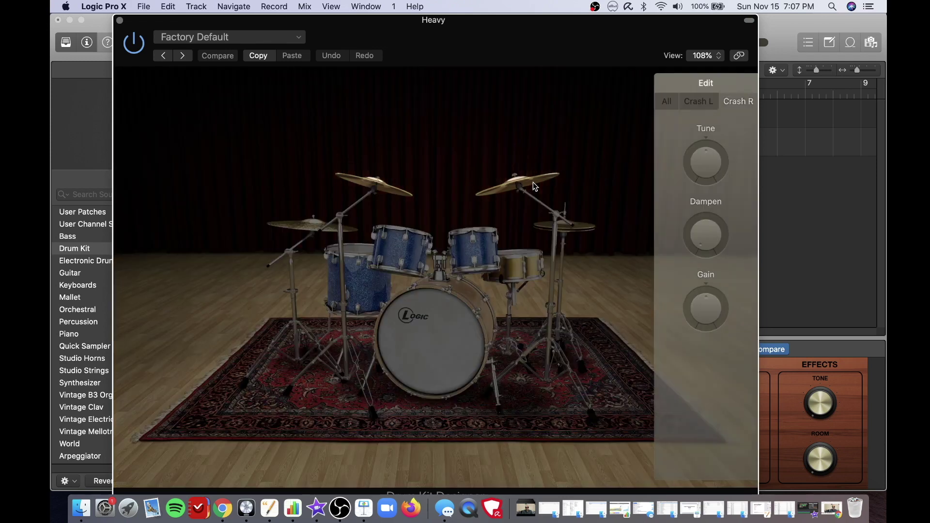
{"action": "left_click", "coordinate": [390, 257]}
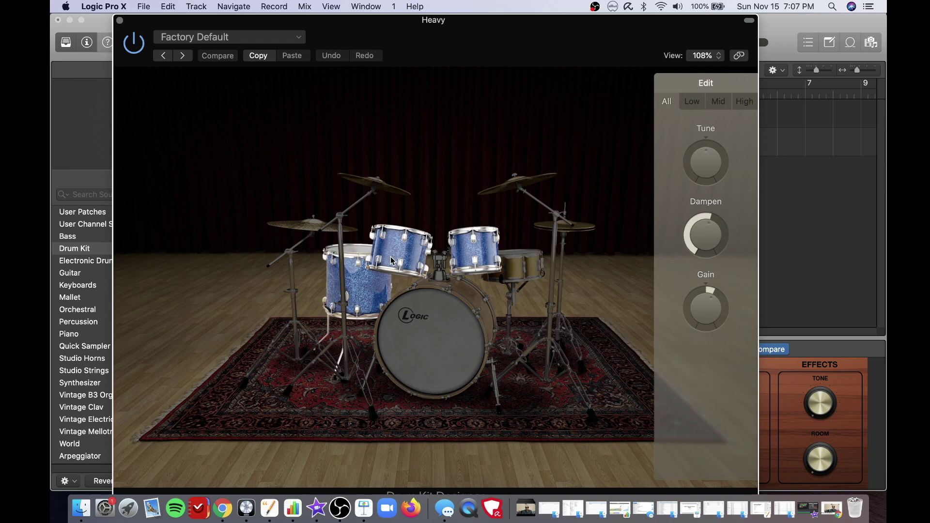
{"action": "left_click", "coordinate": [393, 260]}
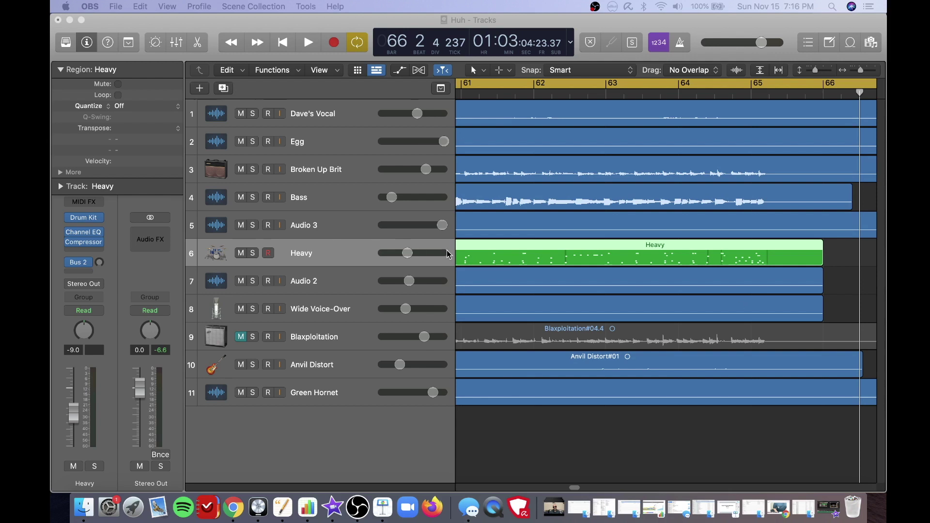
{"action": "left_click", "coordinate": [493, 256]}
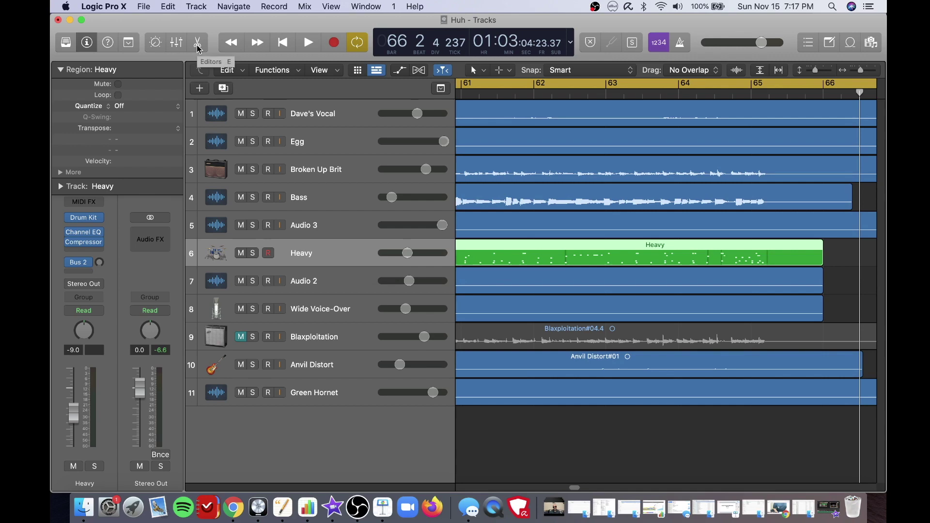
Open the Heavy region's drum notes in the Piano Roll and scroll the key list.
{"action": "left_click", "coordinate": [198, 43]}
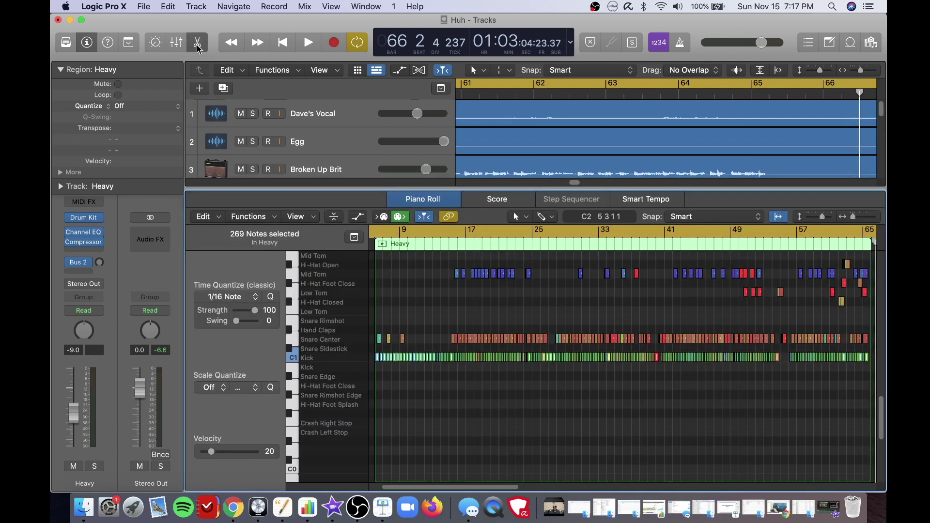
{"action": "scroll", "coordinate": [479, 329], "scroll_direction": "up", "scroll_amount": 5}
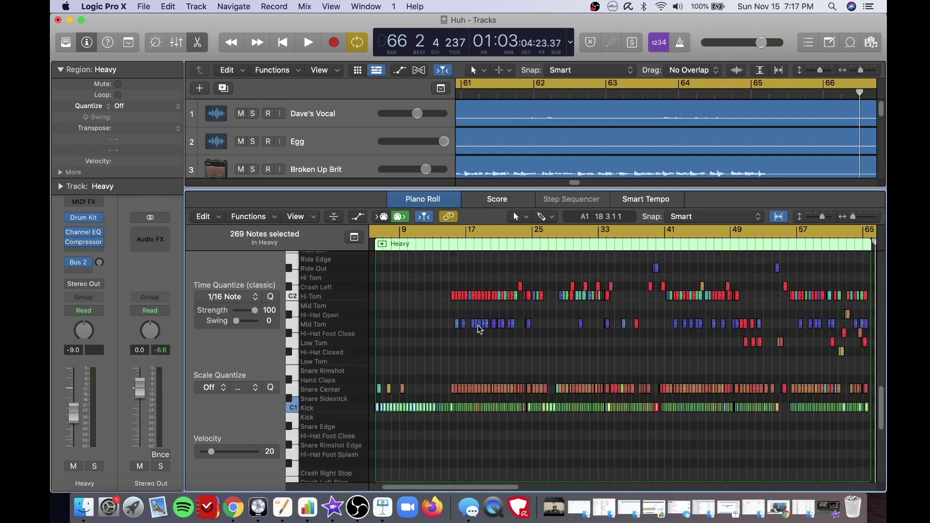
{"action": "scroll", "coordinate": [479, 330], "scroll_direction": "up", "scroll_amount": 2}
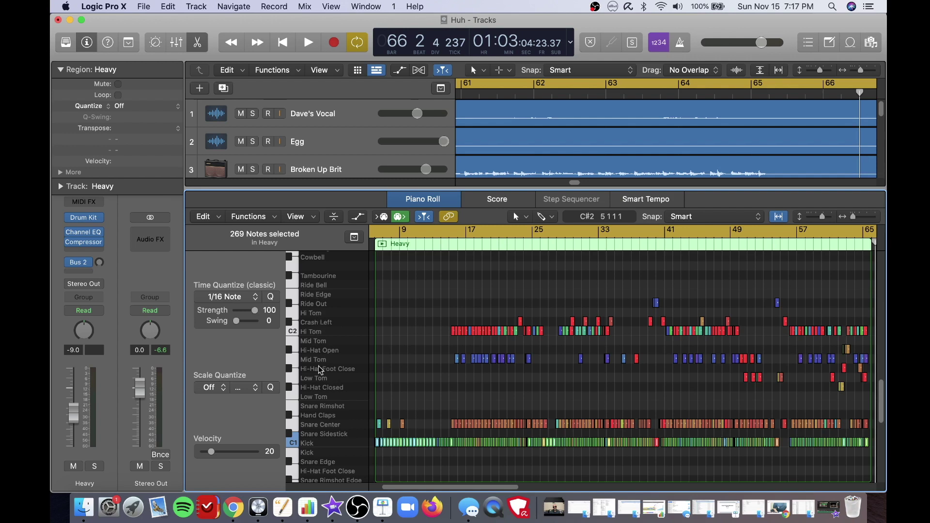
Audition several drum sounds from the key list, then select a single Hi Tom note.
{"action": "left_click", "coordinate": [327, 408]}
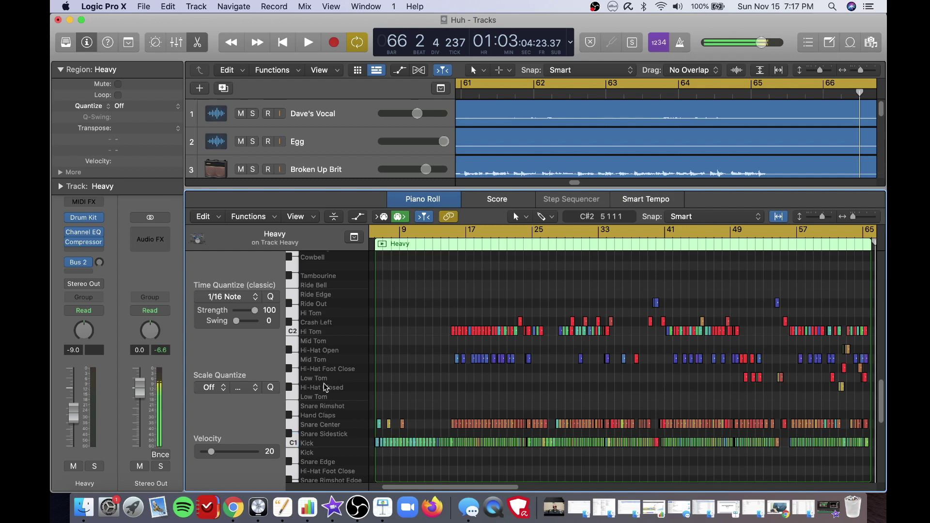
{"action": "left_click", "coordinate": [323, 387]}
{"action": "left_click", "coordinate": [323, 342]}
{"action": "left_click", "coordinate": [321, 313]}
{"action": "left_click", "coordinate": [321, 377]}
{"action": "left_click", "coordinate": [320, 415]}
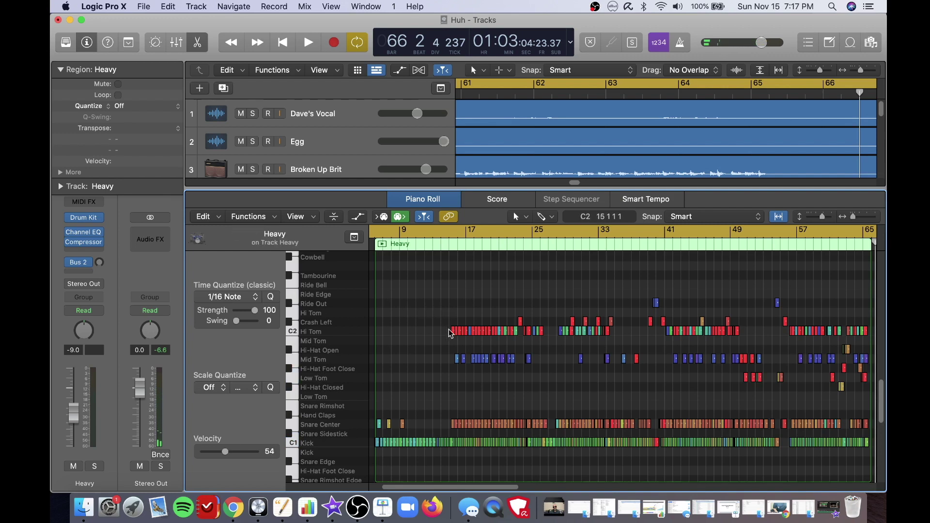
{"action": "left_click", "coordinate": [473, 332]}
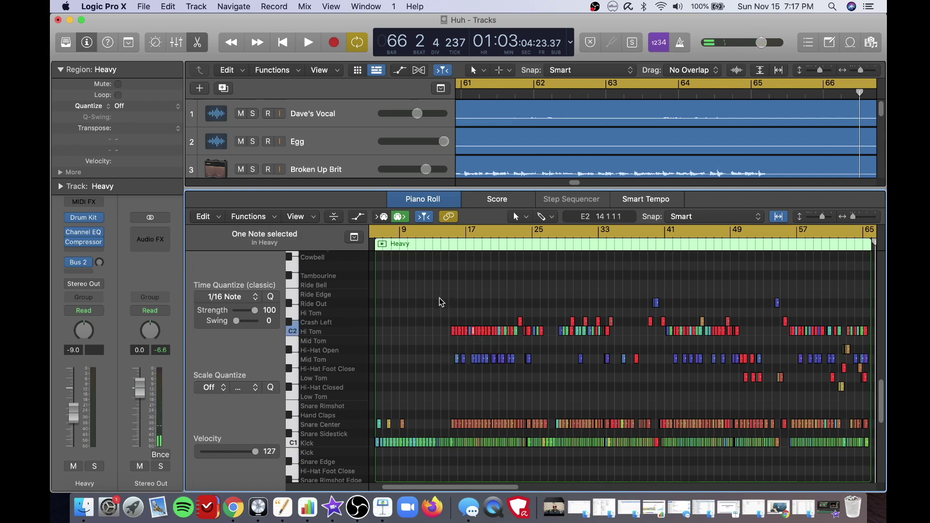
Select the early run of tom notes and shift them to a new position.
{"action": "left_click_drag", "start_coordinate": [439, 300], "coordinate": [552, 389]}
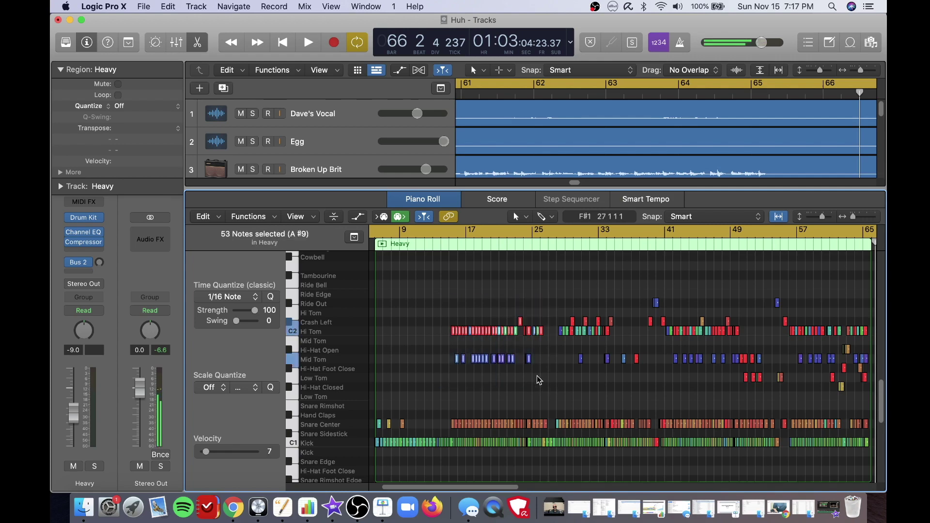
{"action": "right_click", "coordinate": [507, 333]}
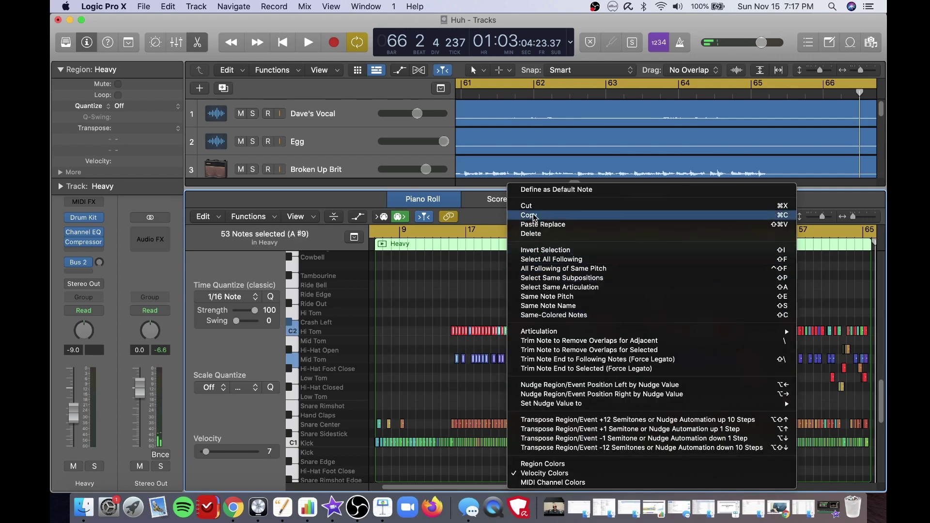
{"action": "left_click", "coordinate": [465, 294]}
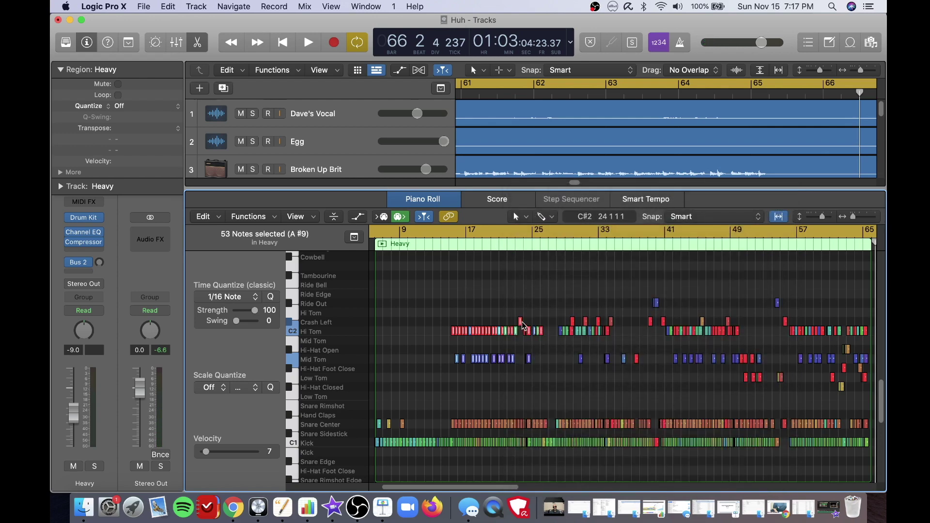
{"action": "mouse_move", "coordinate": [521, 325]}
{"action": "left_mouse_down"}
{"action": "mouse_move", "coordinate": [528, 313]}
{"action": "mouse_move", "coordinate": [513, 328]}
{"action": "left_mouse_up"}
{"action": "left_click", "coordinate": [501, 295]}
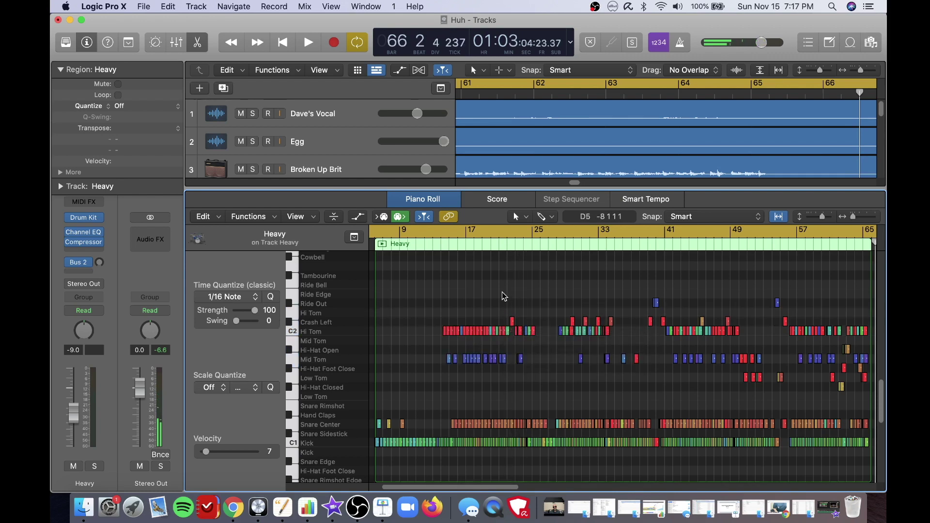
Move Crash Left notes up onto the Hi Tom and Ride Out rows.
{"action": "left_click", "coordinate": [512, 319]}
{"action": "mouse_move", "coordinate": [513, 319]}
{"action": "left_mouse_down"}
{"action": "mouse_move", "coordinate": [501, 312]}
{"action": "mouse_move", "coordinate": [512, 324]}
{"action": "left_mouse_up"}
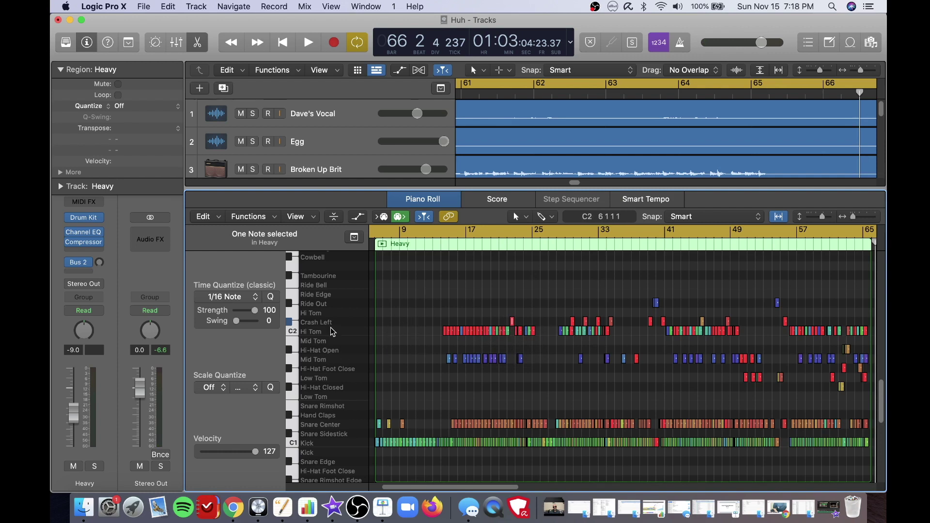
{"action": "left_click", "coordinate": [330, 359]}
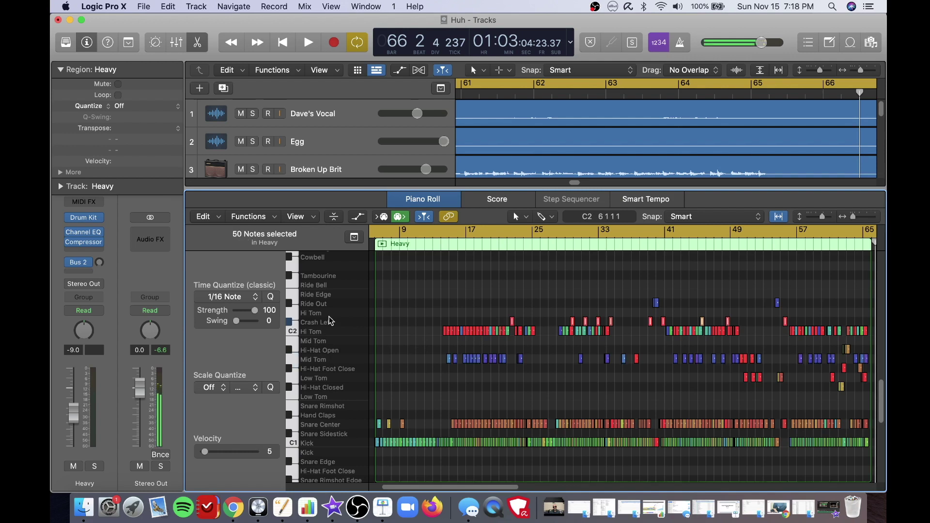
{"action": "left_click", "coordinate": [327, 322]}
{"action": "left_click", "coordinate": [325, 304]}
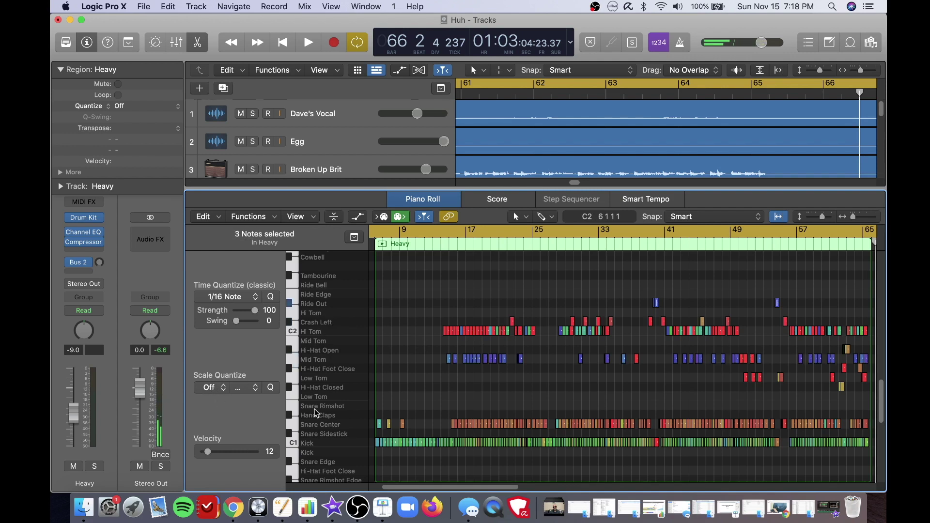
{"action": "left_click", "coordinate": [320, 305]}
{"action": "mouse_move", "coordinate": [512, 322]}
{"action": "left_mouse_down"}
{"action": "mouse_move", "coordinate": [519, 313]}
{"action": "mouse_move", "coordinate": [476, 298]}
{"action": "mouse_move", "coordinate": [497, 324]}
{"action": "mouse_move", "coordinate": [514, 323]}
{"action": "left_mouse_up"}
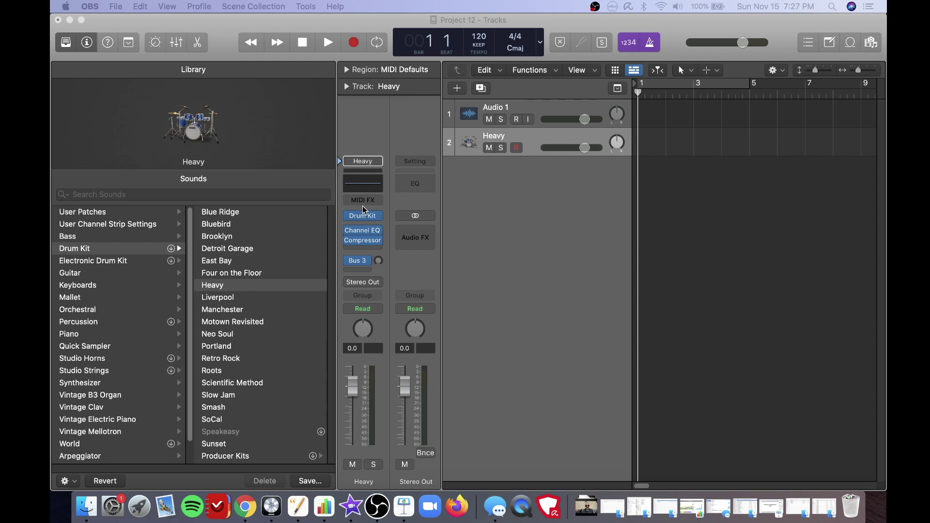
Save the Heavy channel strip as the user setting 'HeavyNew' by appending New.
{"action": "left_click", "coordinate": [361, 124]}
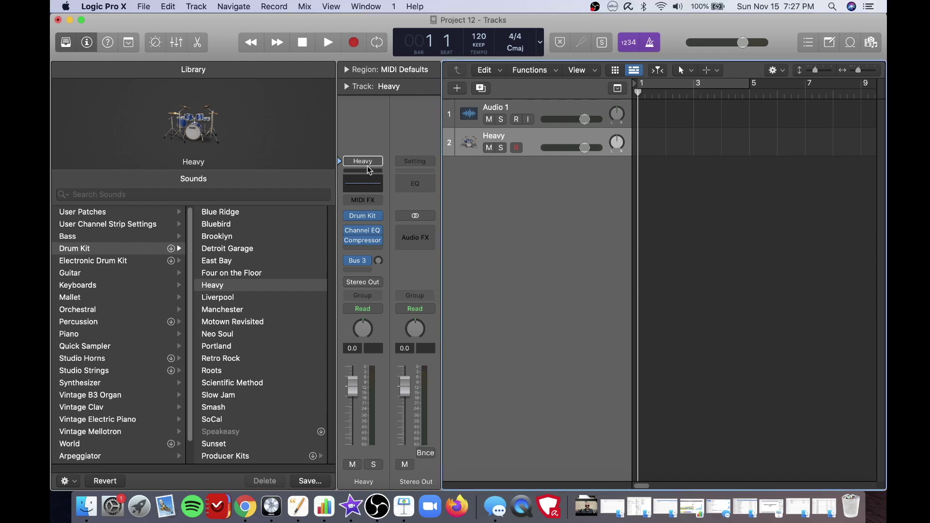
{"action": "left_click", "coordinate": [364, 191]}
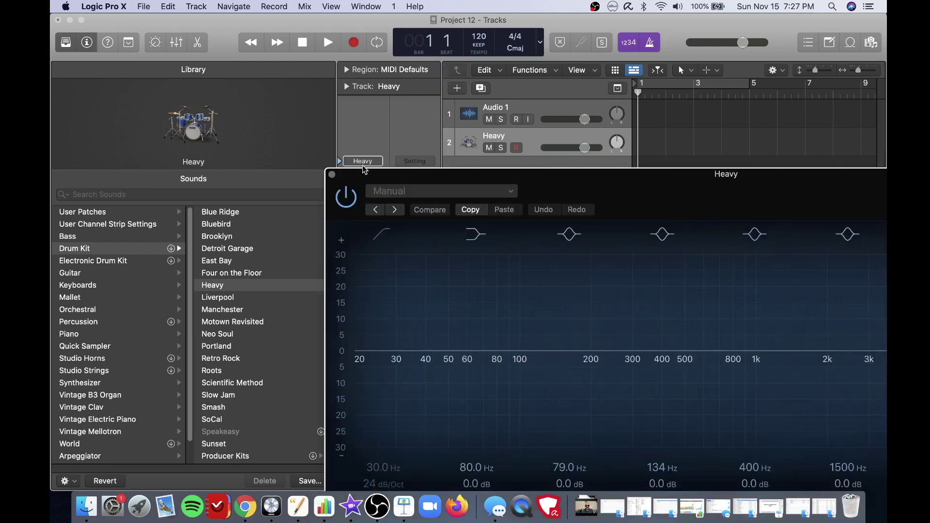
{"action": "left_click", "coordinate": [333, 176]}
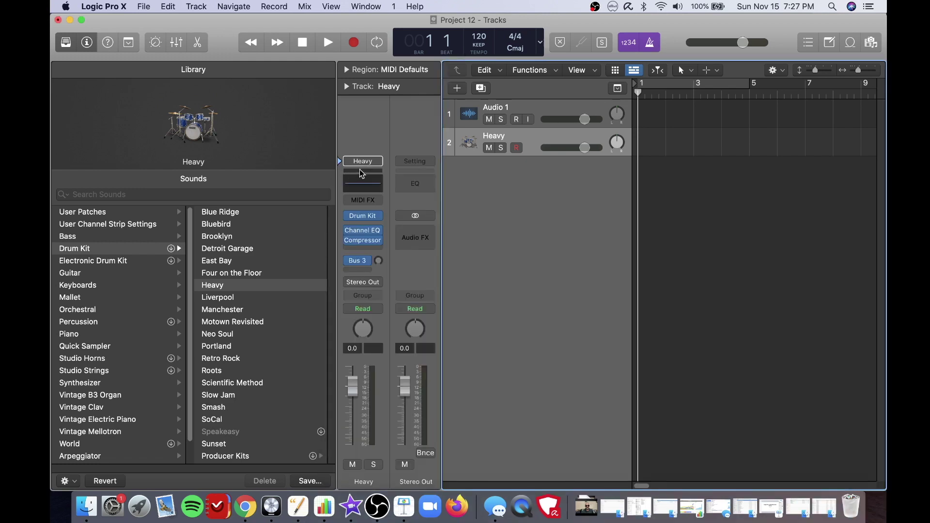
{"action": "left_click", "coordinate": [363, 163]}
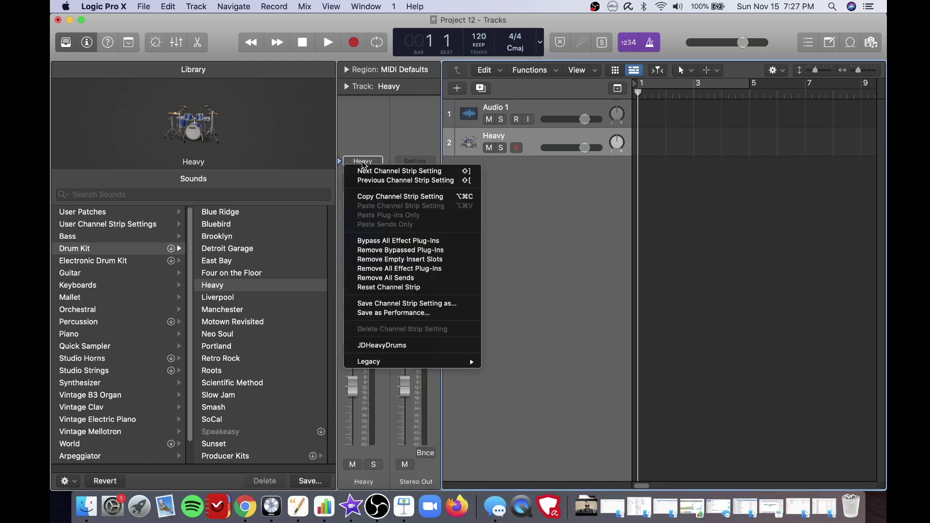
{"action": "left_click", "coordinate": [383, 304]}
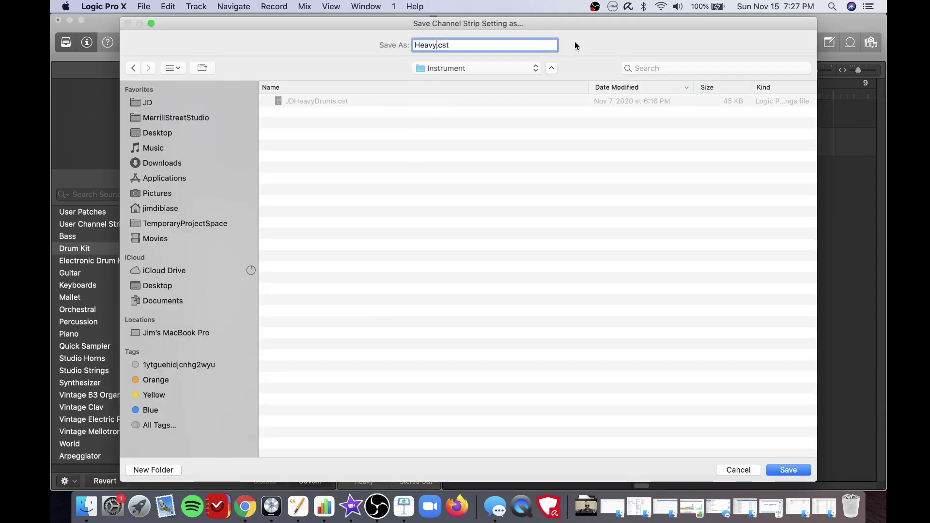
{"action": "type", "text": "New"}
{"action": "key", "text": "Return"}
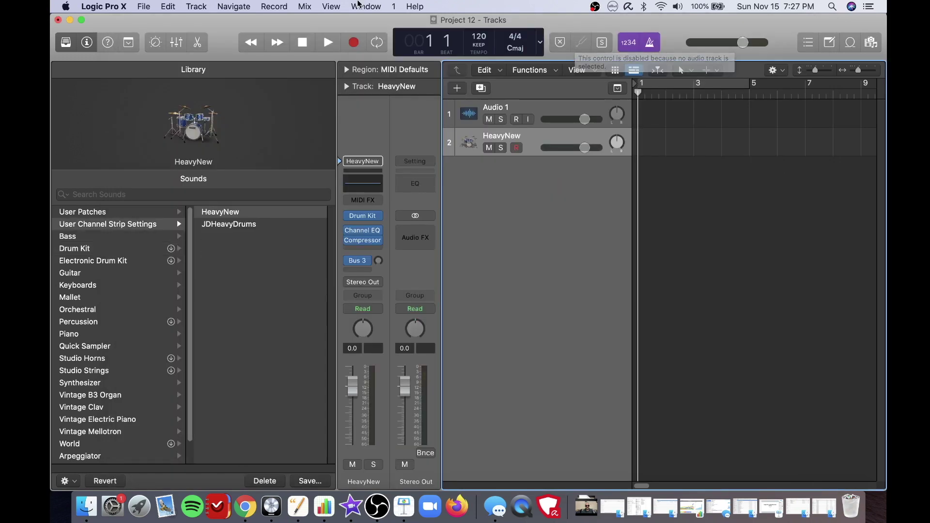
{"action": "mouse_move", "coordinate": [168, 90]}
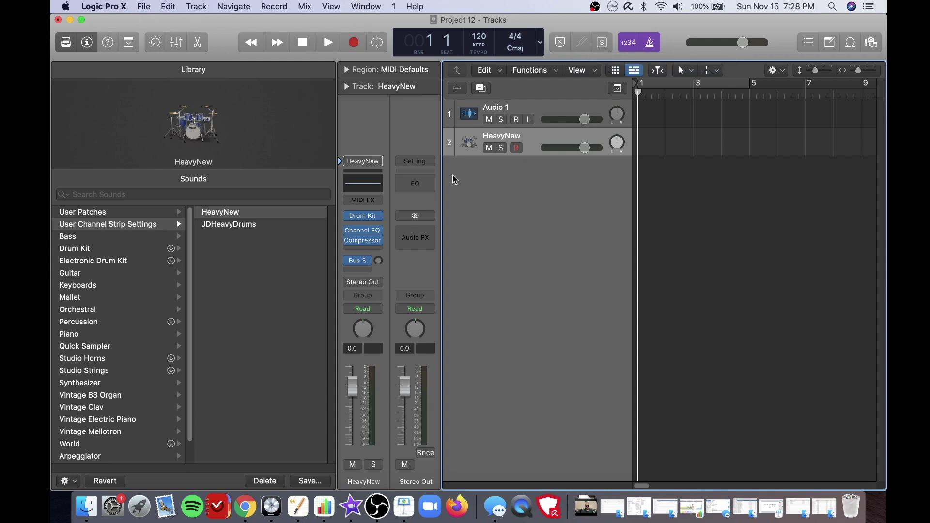
After viewing the Compressor plug-in, apply the saved JDHeavyDrums channel strip setting to the drum track.
{"action": "left_click", "coordinate": [364, 168]}
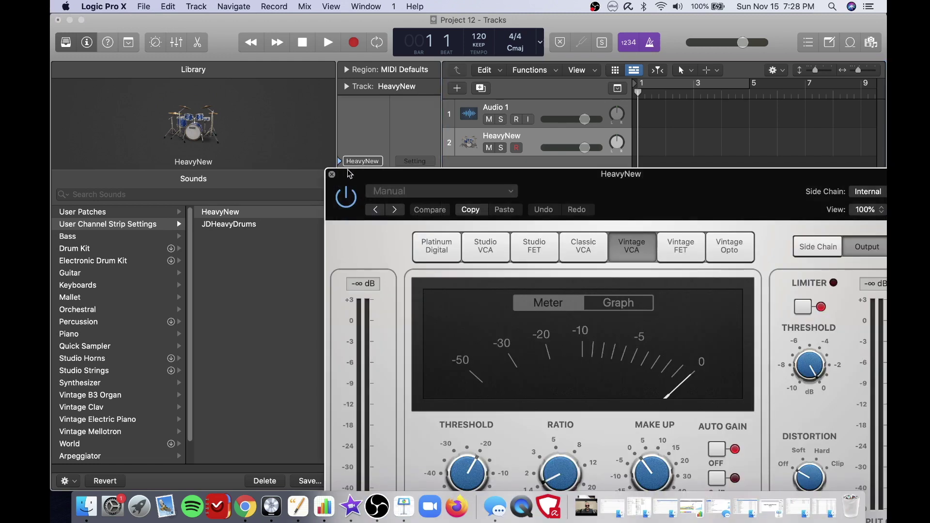
{"action": "left_click", "coordinate": [332, 174]}
{"action": "left_click", "coordinate": [359, 161]}
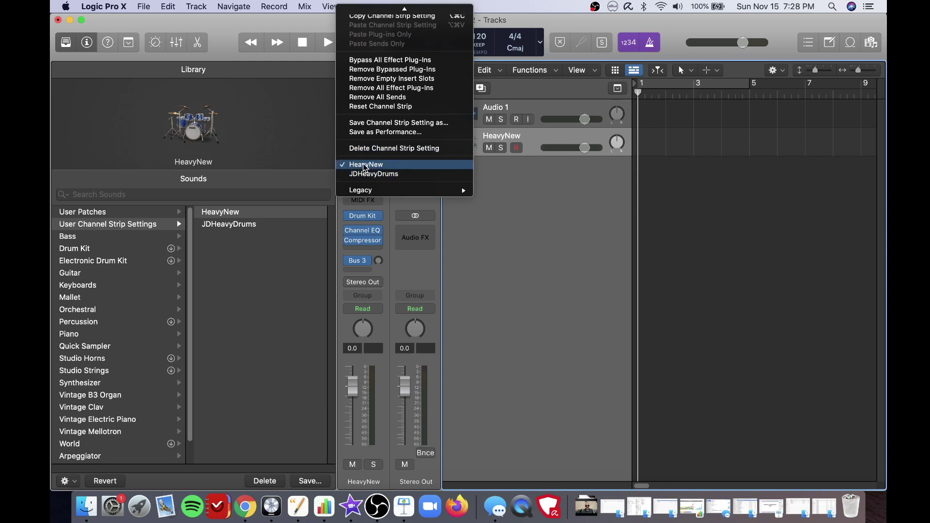
{"action": "left_click", "coordinate": [365, 175]}
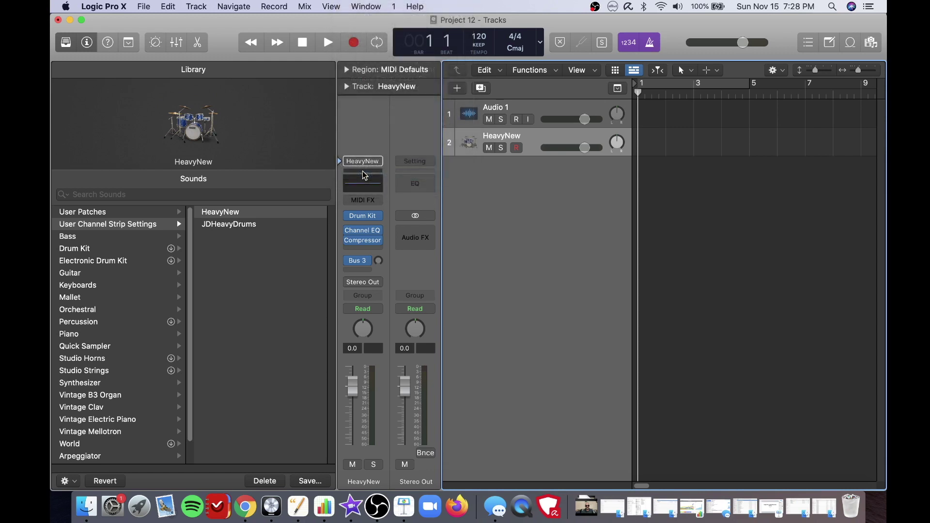